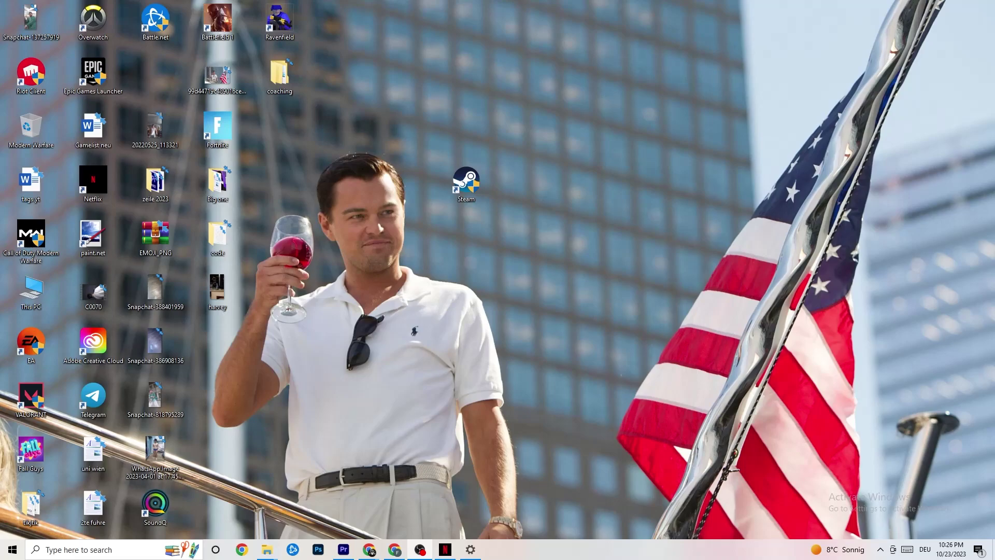
# Select the Steam desktop shortcut (D:\steam1) and bring up its context menu.
pyautogui.moveTo(466, 182)
pyautogui.mouseDown()
pyautogui.moveTo(404, 182)
pyautogui.moveTo(461, 182)
pyautogui.mouseUp()
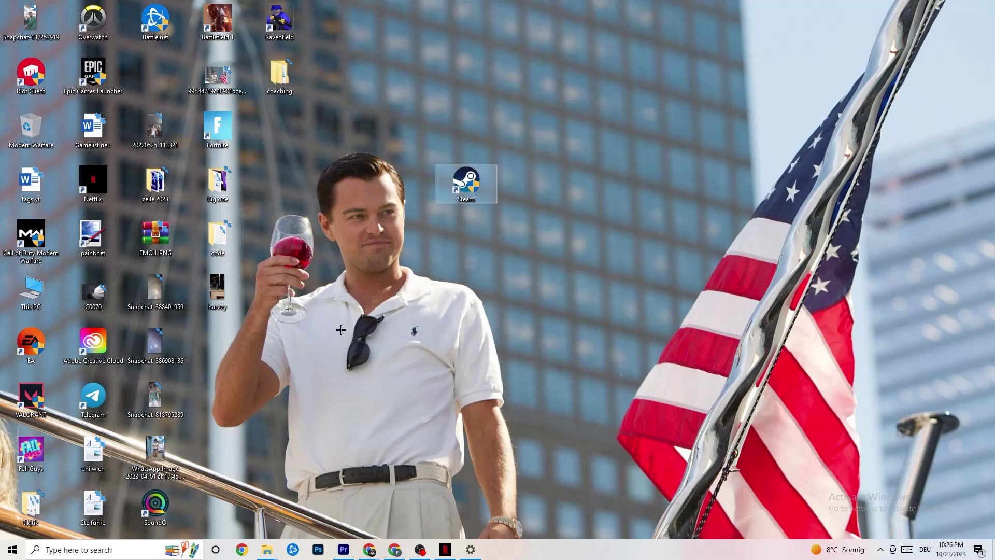
pyautogui.moveTo(469, 194); pyautogui.dragTo(473, 197)
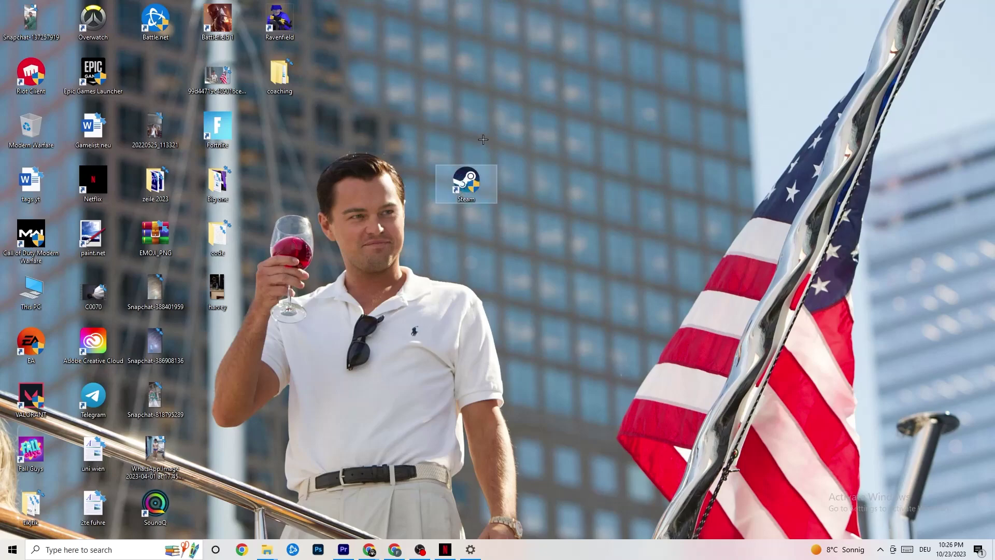
pyautogui.rightClick(476, 181)
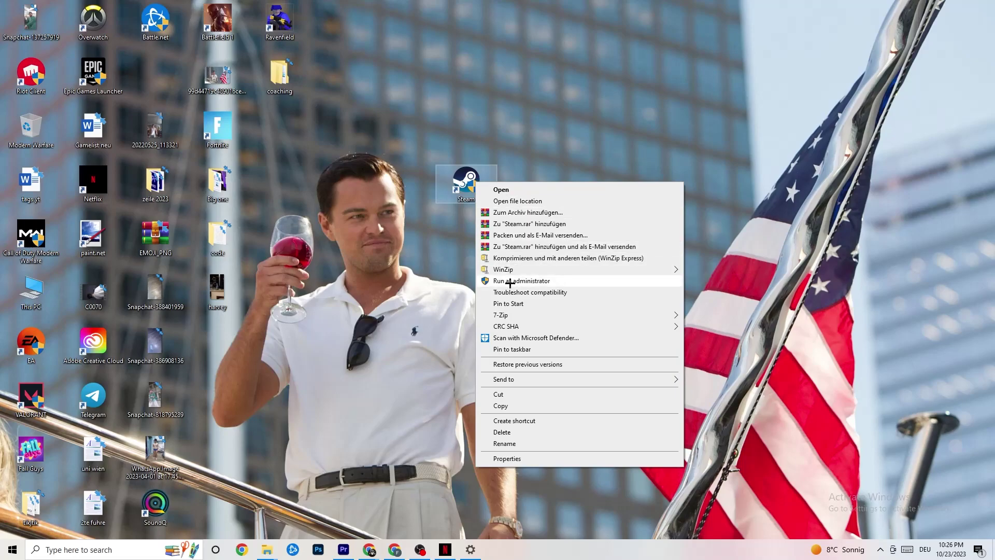
pyautogui.click(428, 276)
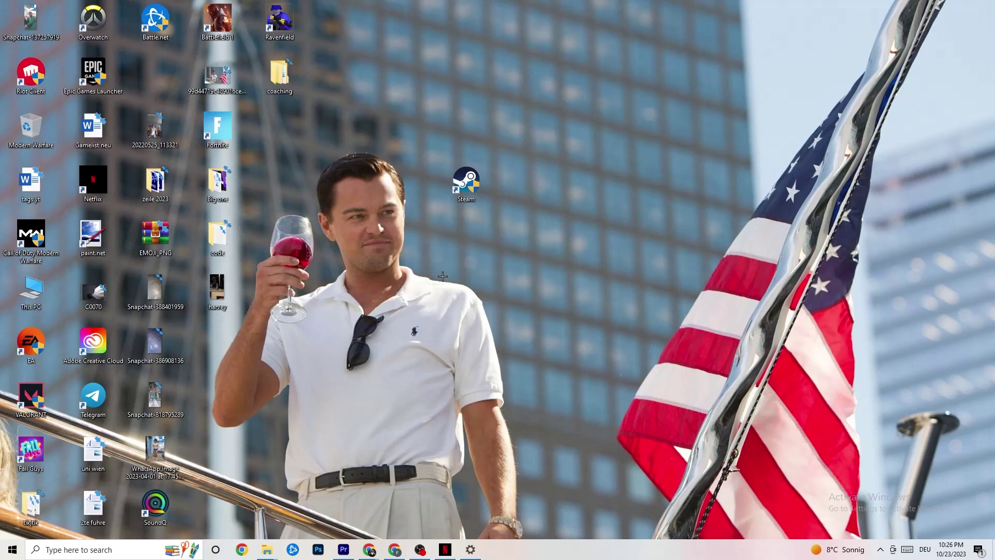
pyautogui.click(467, 183)
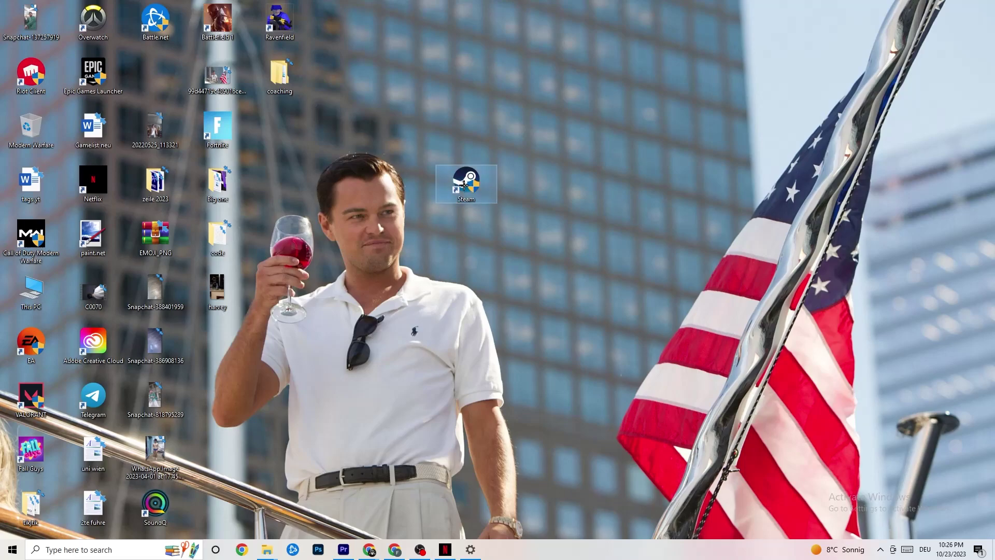
pyautogui.rightClick(465, 184)
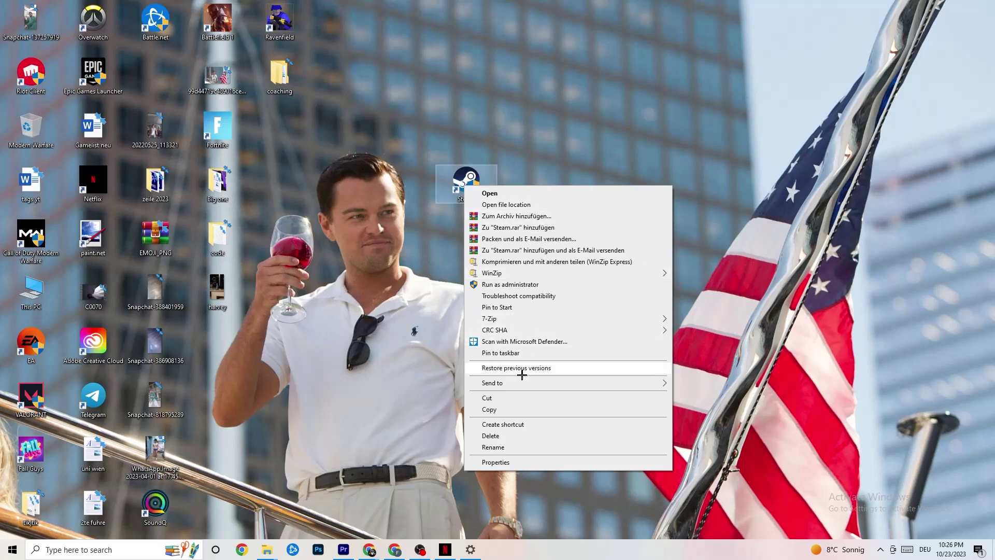
# In Steam's Compatibility properties, keep Windows 8 mode and Run as administrator, then confirm with OK.
pyautogui.click(519, 462)
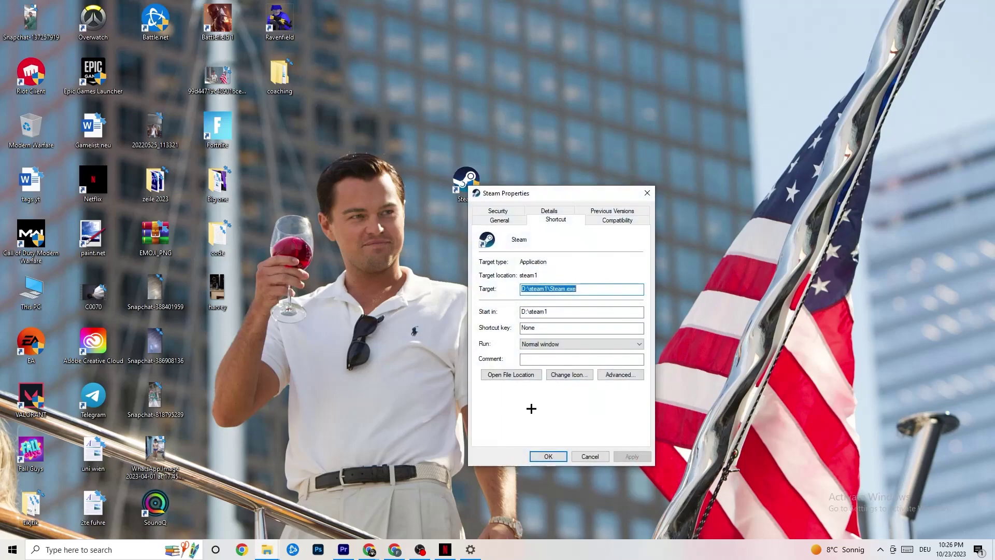
pyautogui.moveTo(540, 194); pyautogui.dragTo(490, 116)
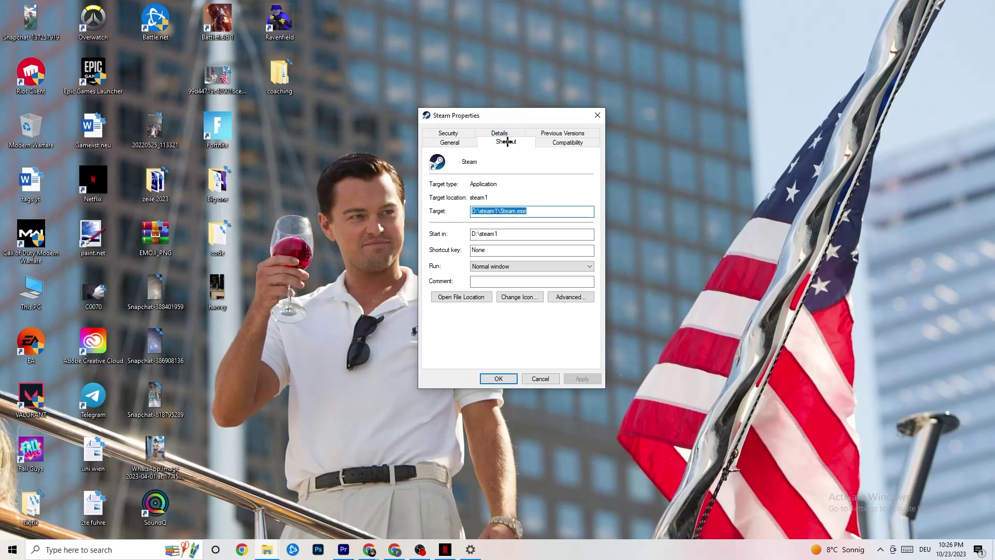
pyautogui.click(539, 141)
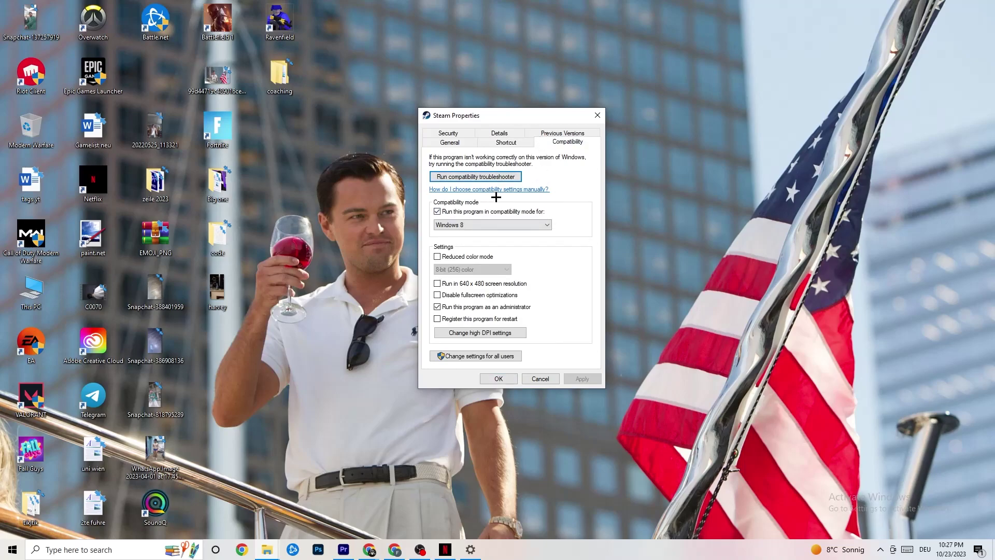
pyautogui.click(455, 181)
pyautogui.click(471, 223)
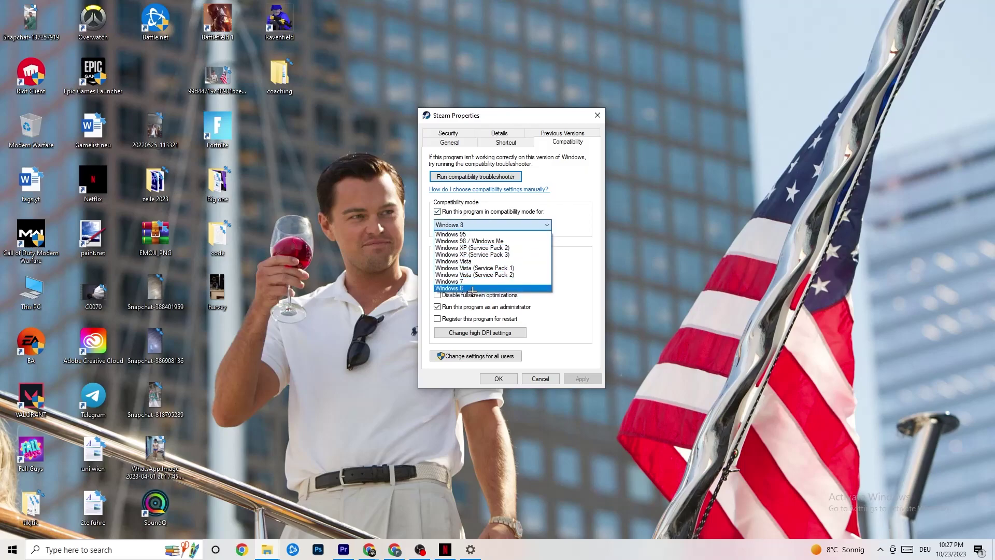
pyautogui.click(564, 234)
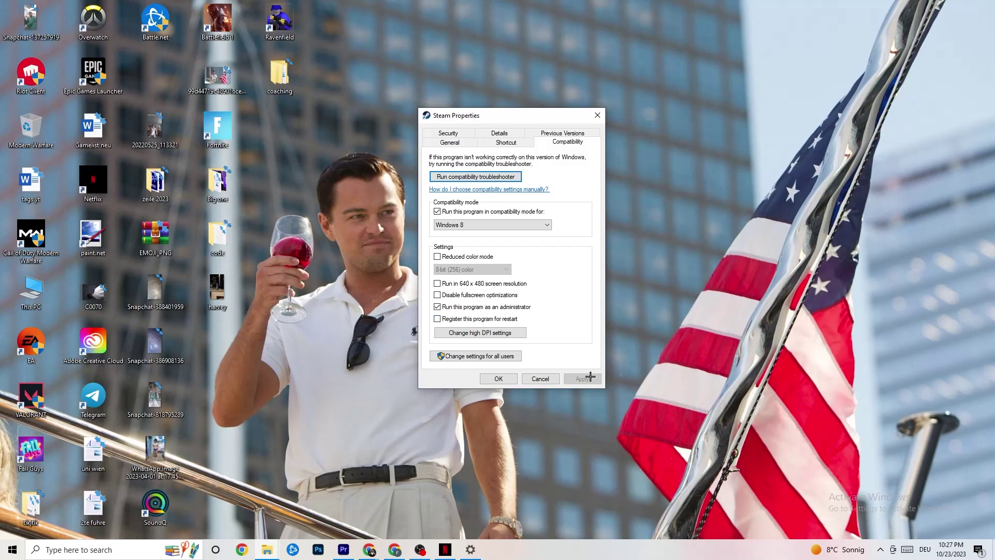
pyautogui.click(499, 380)
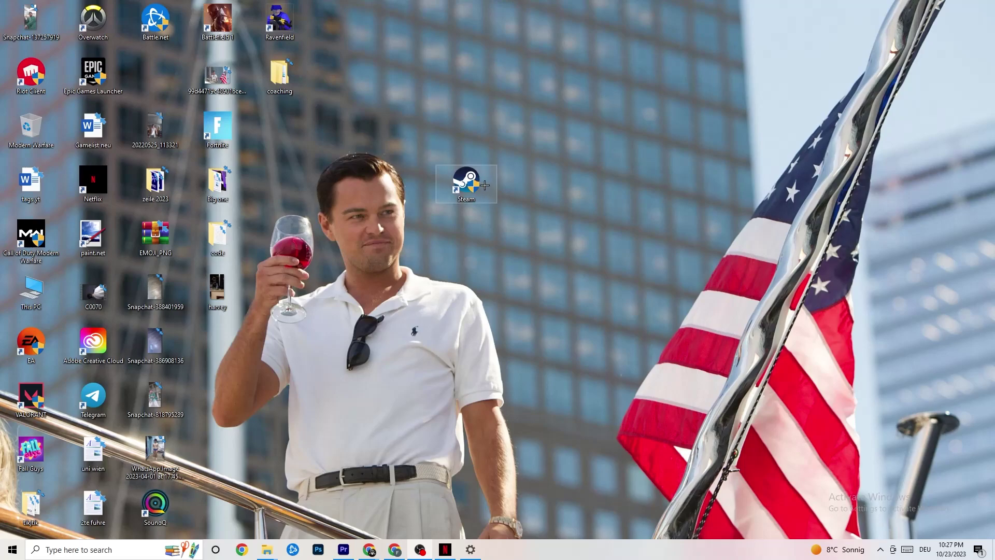
# Dismiss the Steam shortcut menu and start Task Manager from the taskbar menu.
pyautogui.click(1, 557)
pyautogui.click(351, 500)
pyautogui.rightClick(457, 189)
pyautogui.click(446, 307)
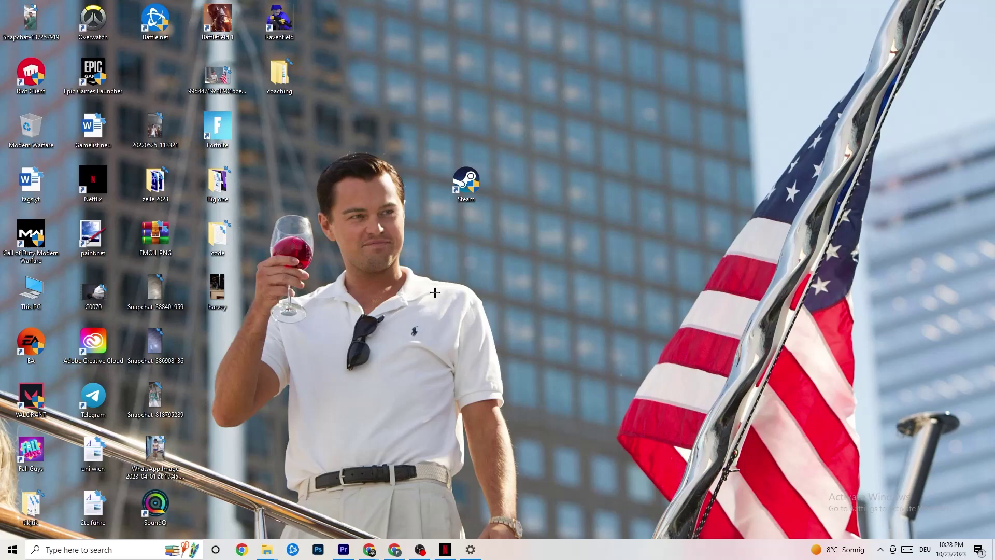
pyautogui.rightClick(588, 554)
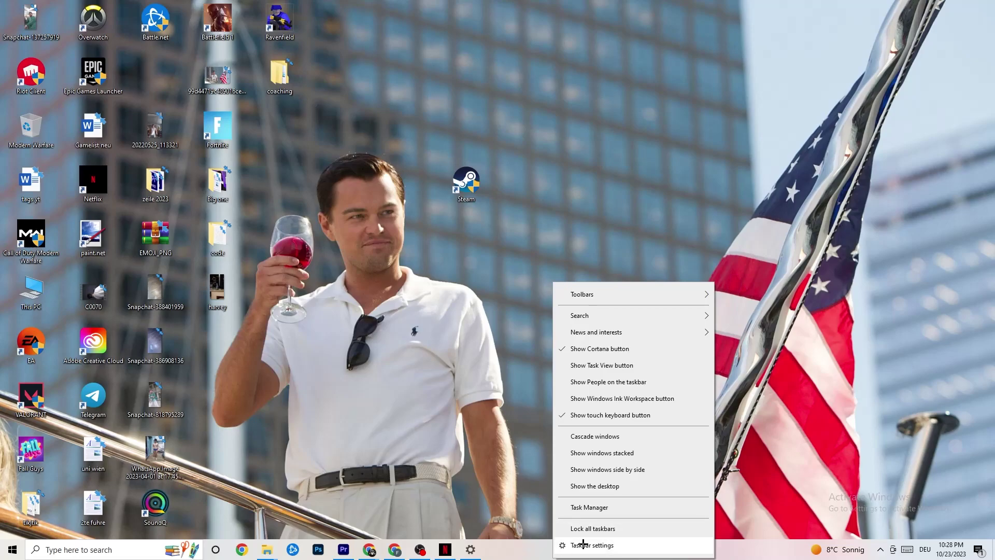
pyautogui.click(596, 507)
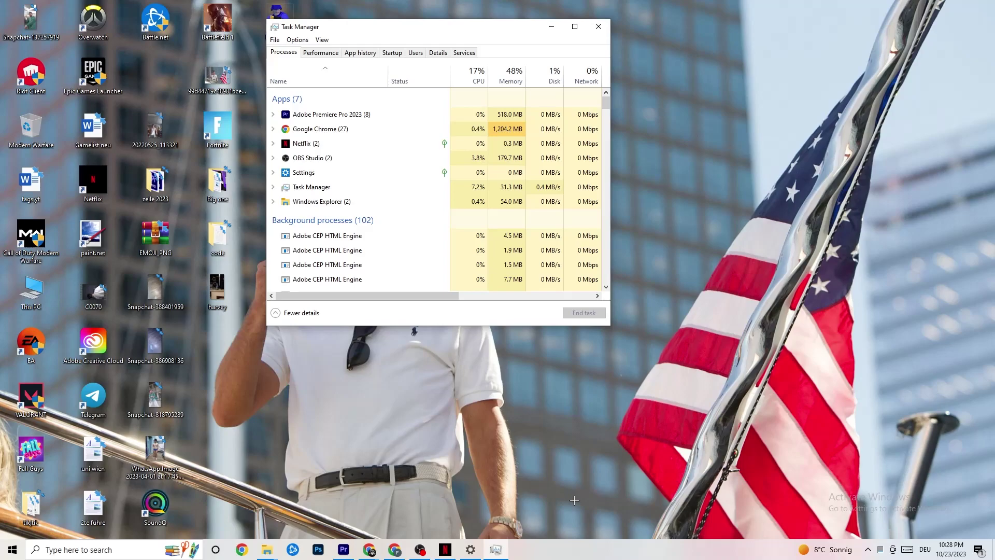
# Maximize Task Manager, revealing OBS Studio at 46.5% on GPU 1 – Video Encode.
pyautogui.click(574, 28)
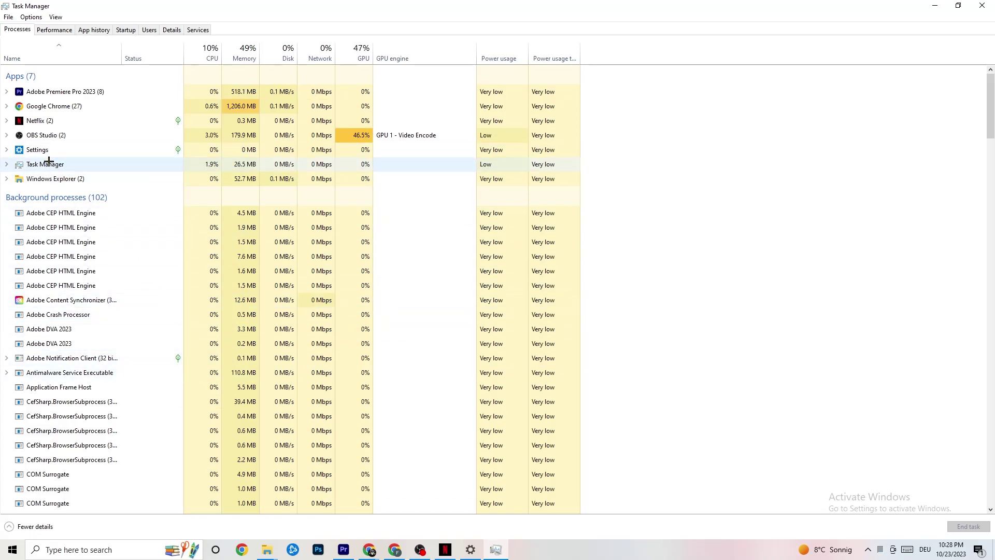
# Check Google Chrome's process menu without acting, then switch to the Details tab.
pyautogui.rightClick(72, 107)
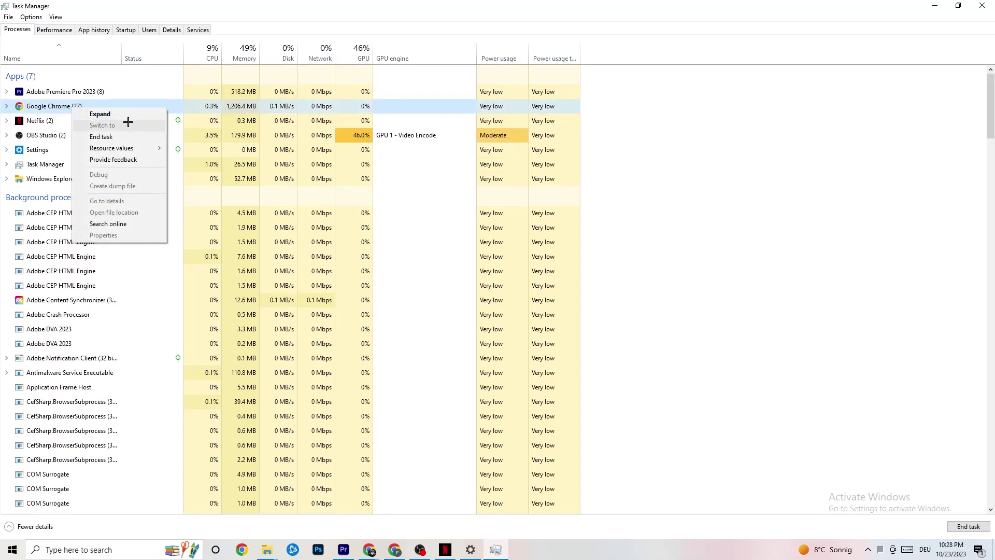
pyautogui.click(570, 146)
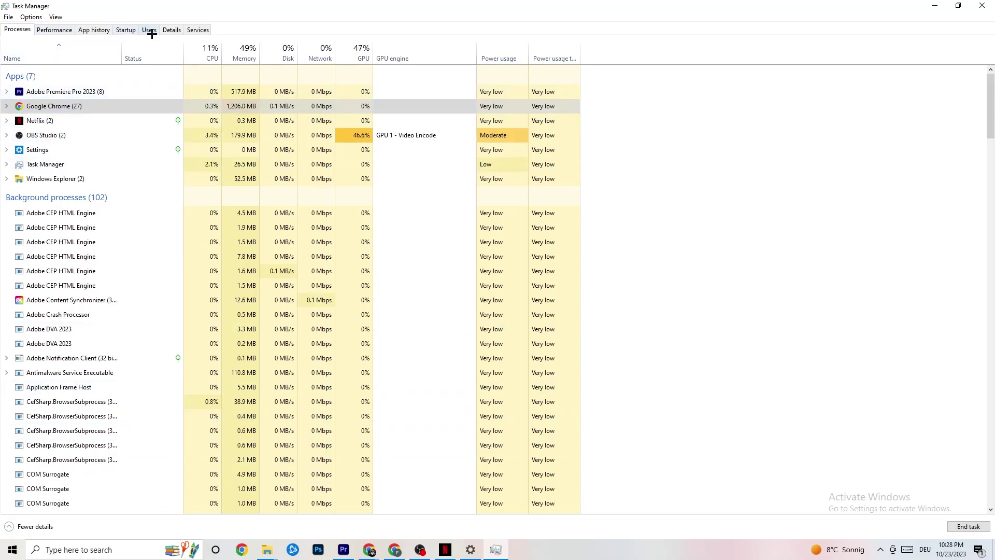
pyautogui.click(171, 29)
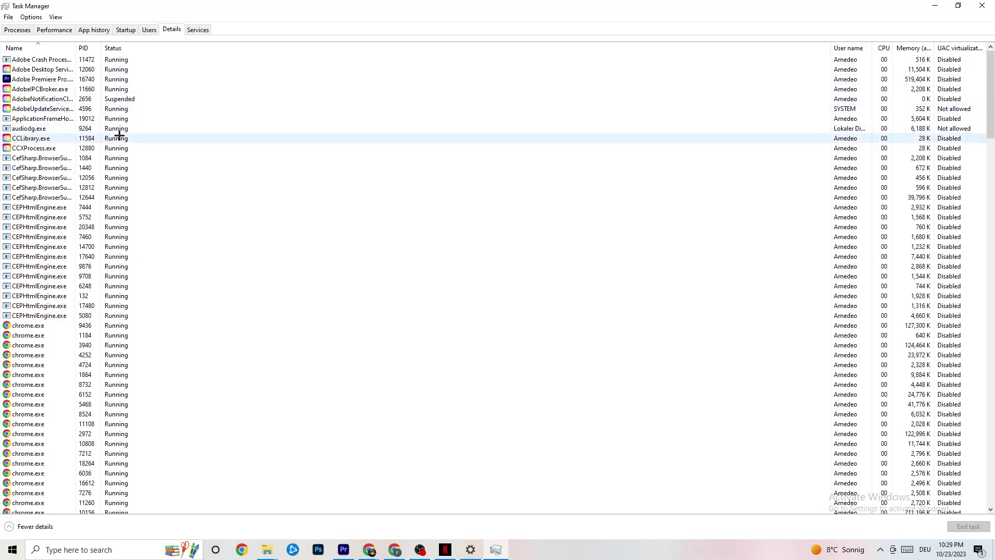
# Review Adobe Premiere Pro's priority levels without changing them, then move to the Startup tab.
pyautogui.rightClick(54, 81)
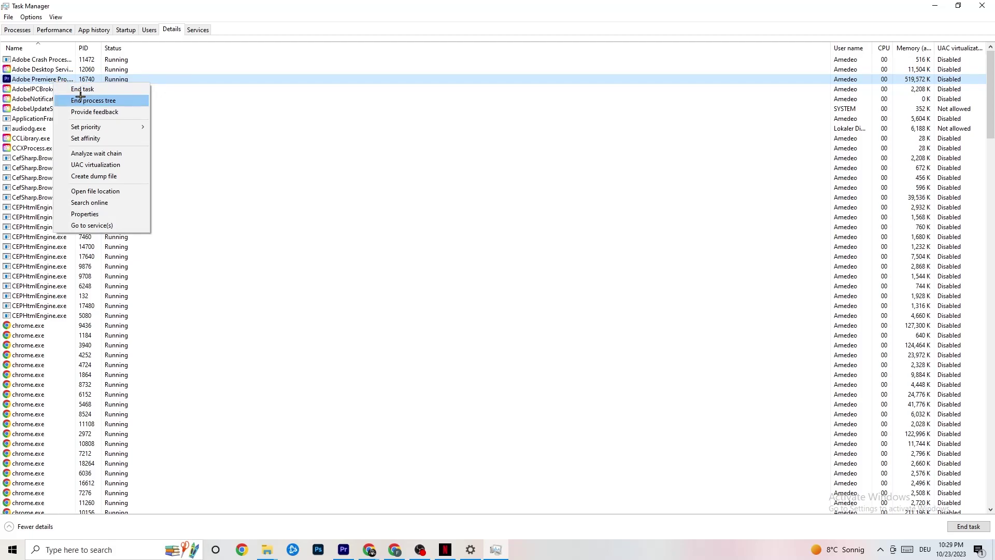
pyautogui.moveTo(96, 131)
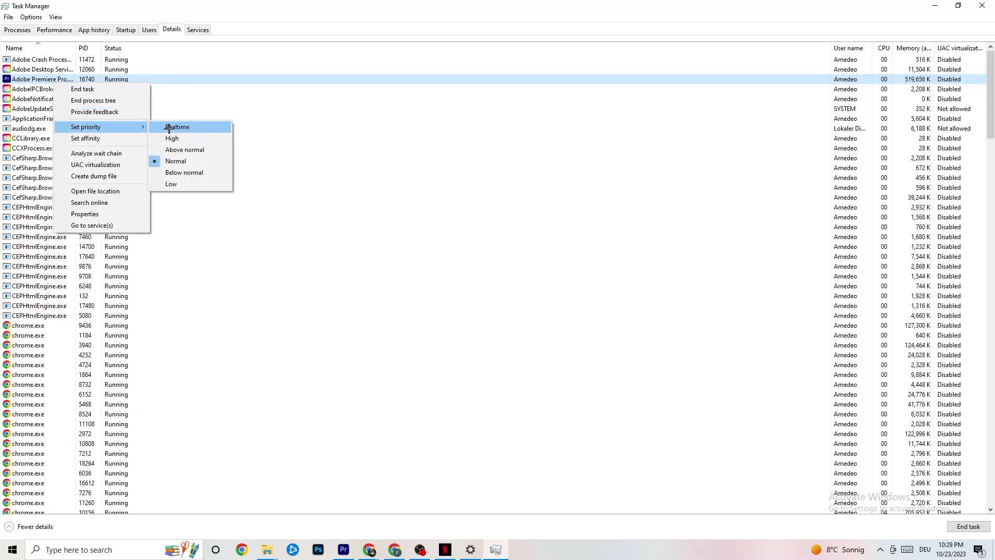
pyautogui.click(137, 123)
pyautogui.moveTo(140, 126)
pyautogui.click(270, 109)
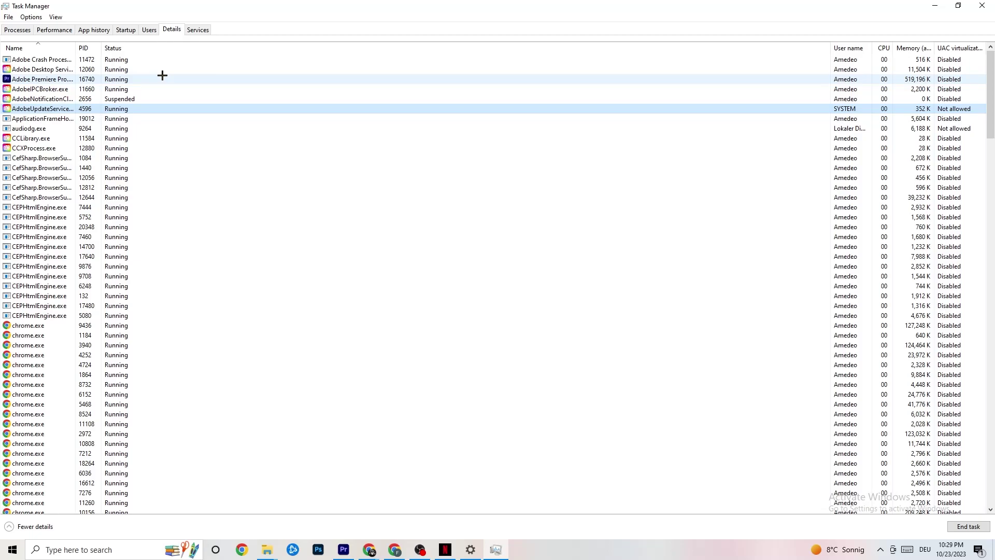
pyautogui.click(126, 29)
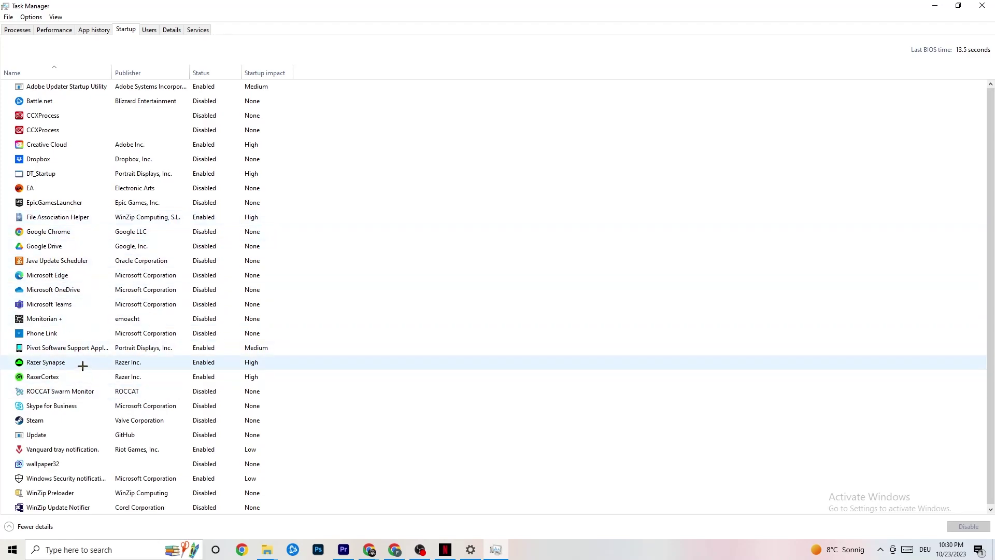
# Leave Razer Synapse enabled at startup and close Task Manager.
pyautogui.rightClick(202, 363)
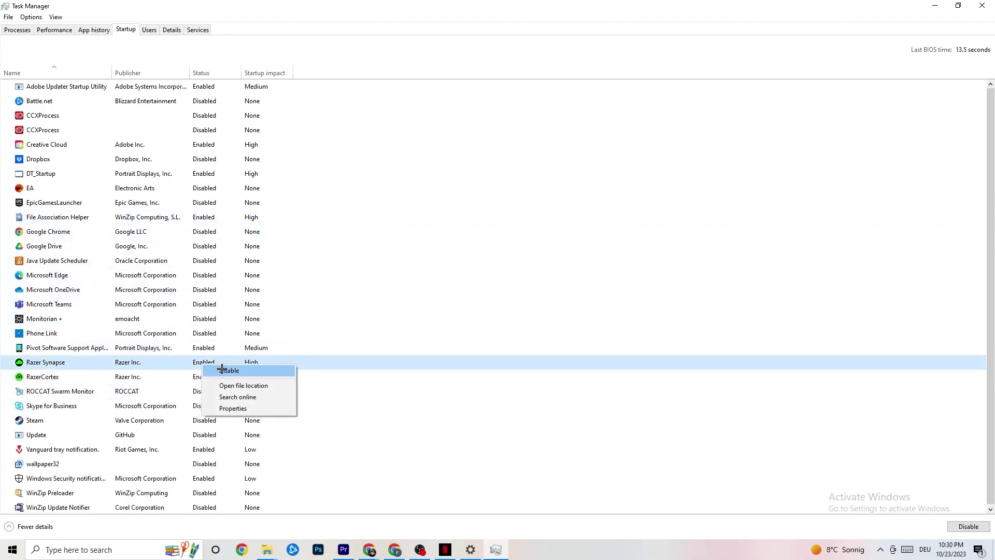
pyautogui.click(513, 52)
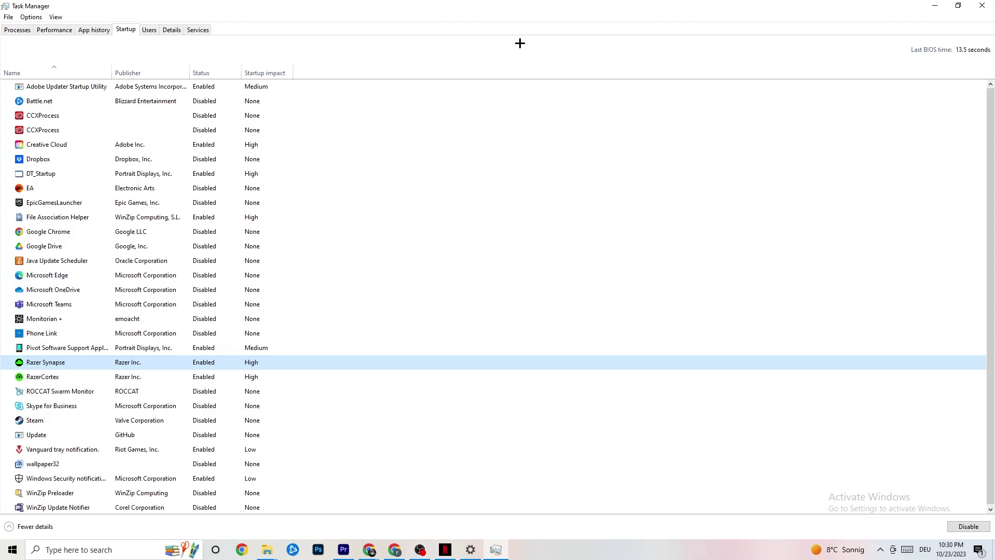
pyautogui.click(977, 4)
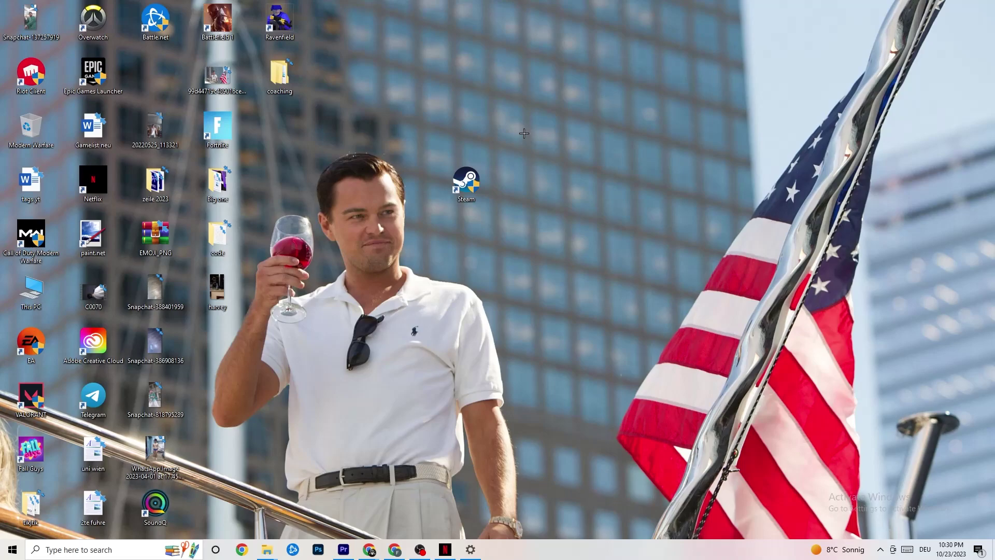
# Open Settings > System > Display and keep the scale at 100% (Recommended).
pyautogui.click(7, 557)
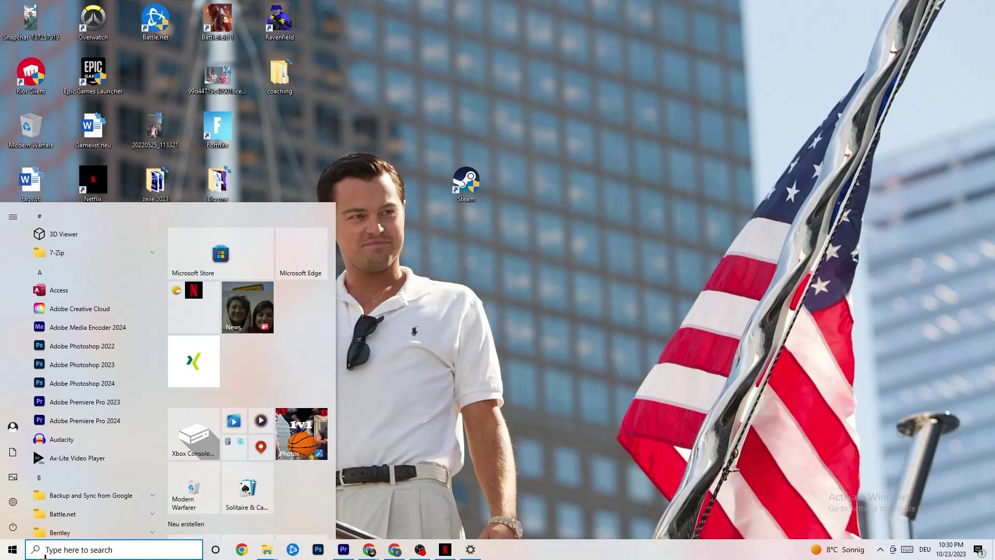
pyautogui.click(15, 502)
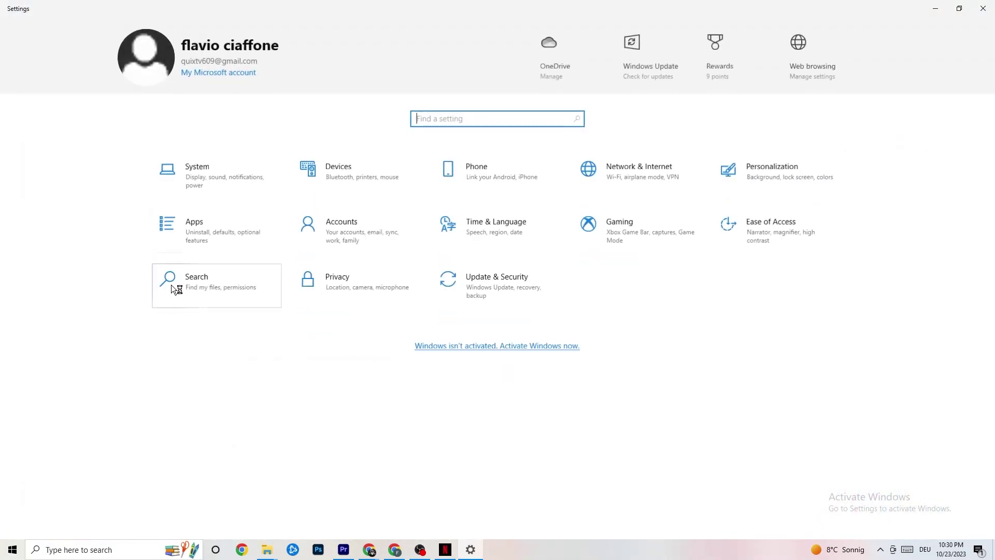
pyautogui.click(217, 176)
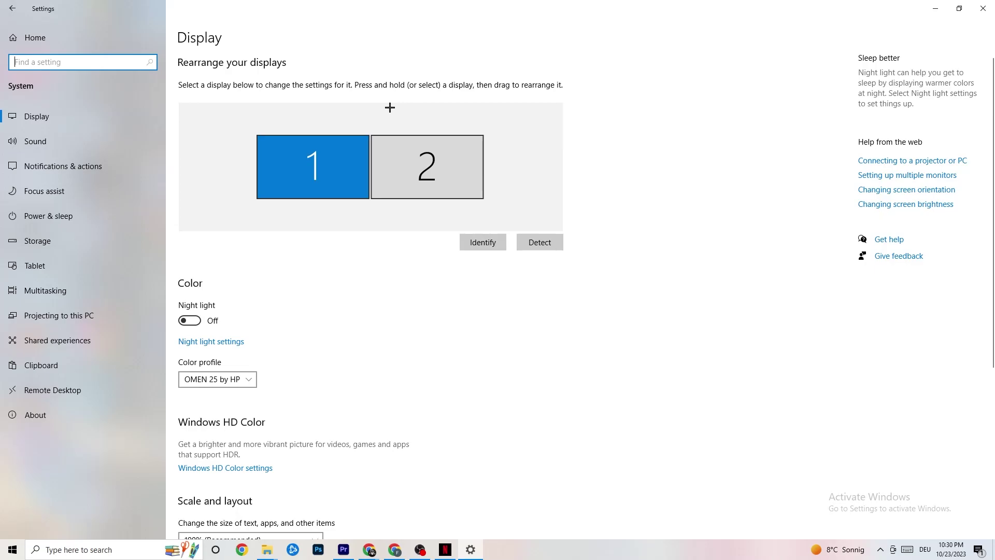
pyautogui.scroll(-5, 484, 117)
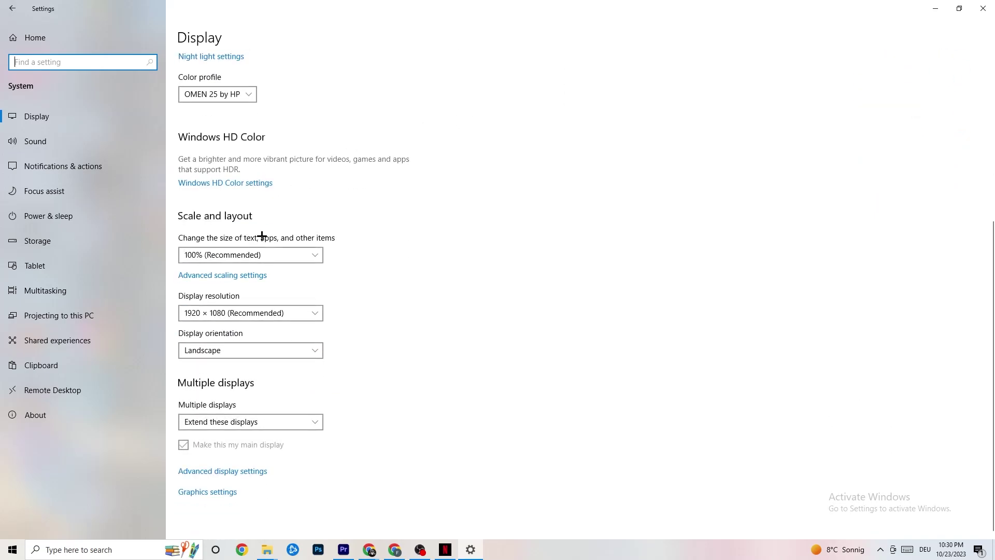
pyautogui.click(254, 255)
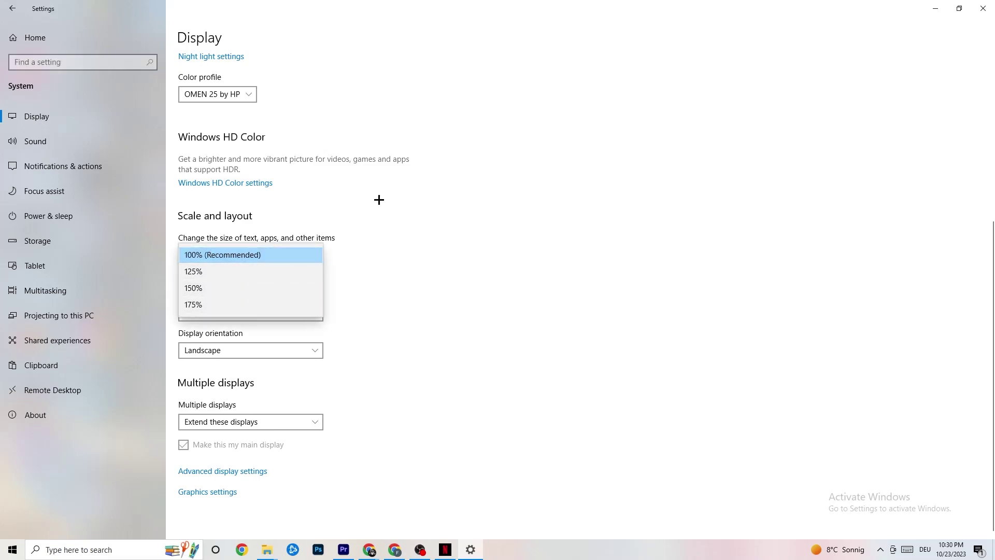
pyautogui.click(392, 200)
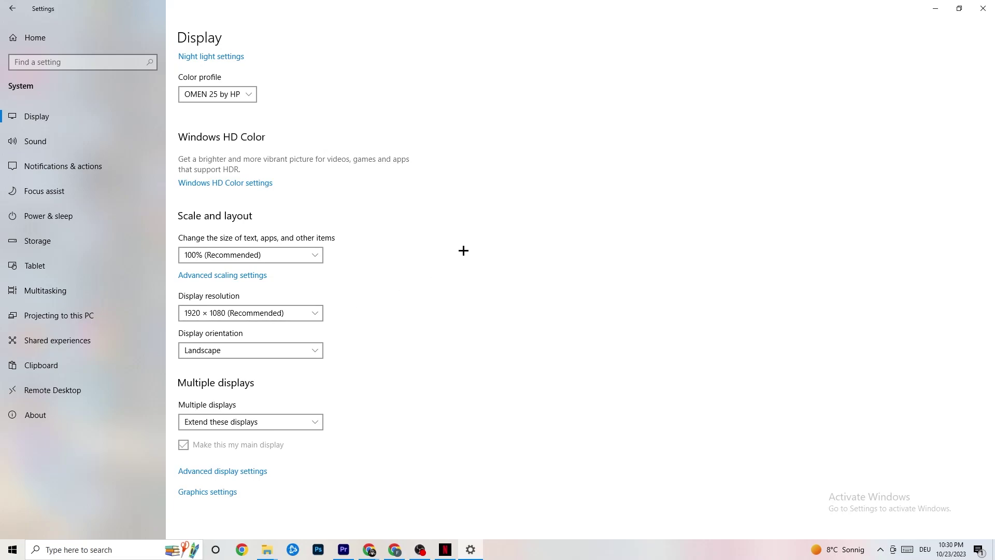
# From Power & sleep, review Power Options, leaving the Balanced (recommended) plan active.
pyautogui.click(62, 213)
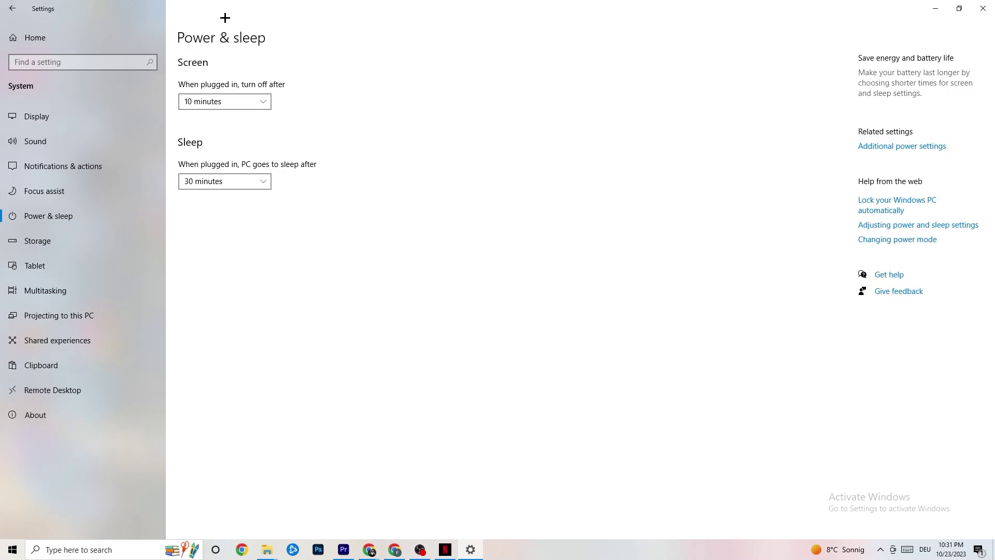
pyautogui.click(921, 146)
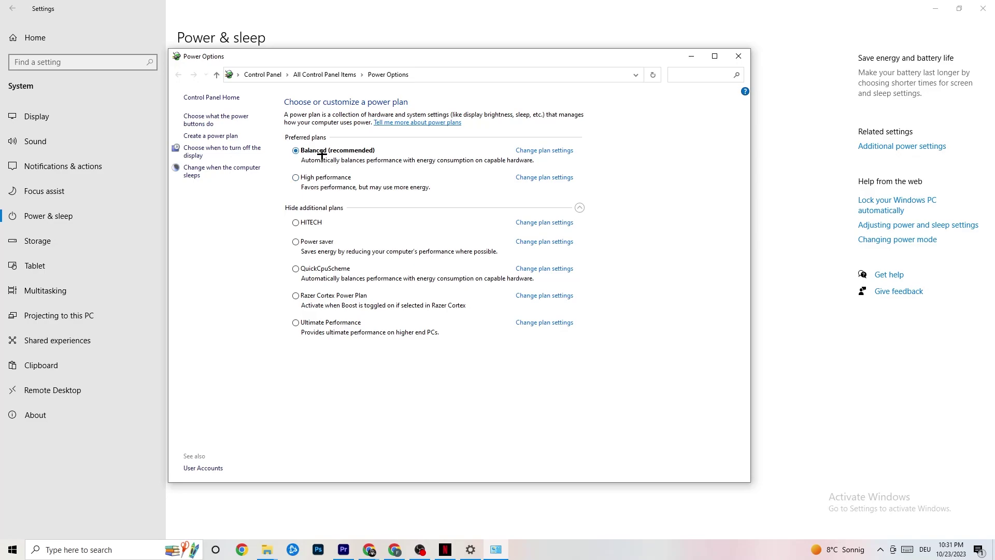
pyautogui.click(738, 56)
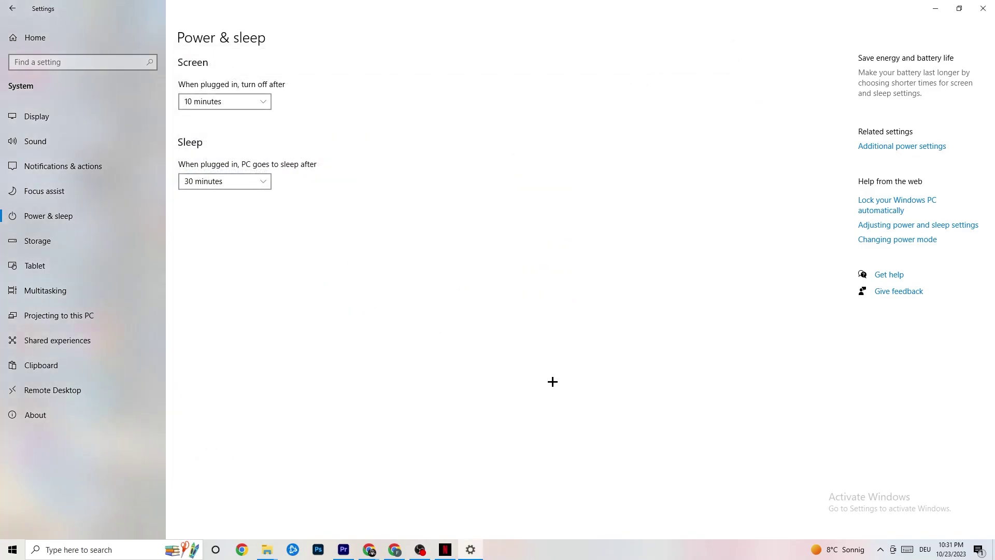
# Review Storage Sense settings under Storage, keeping it set to run every week.
pyautogui.click(77, 245)
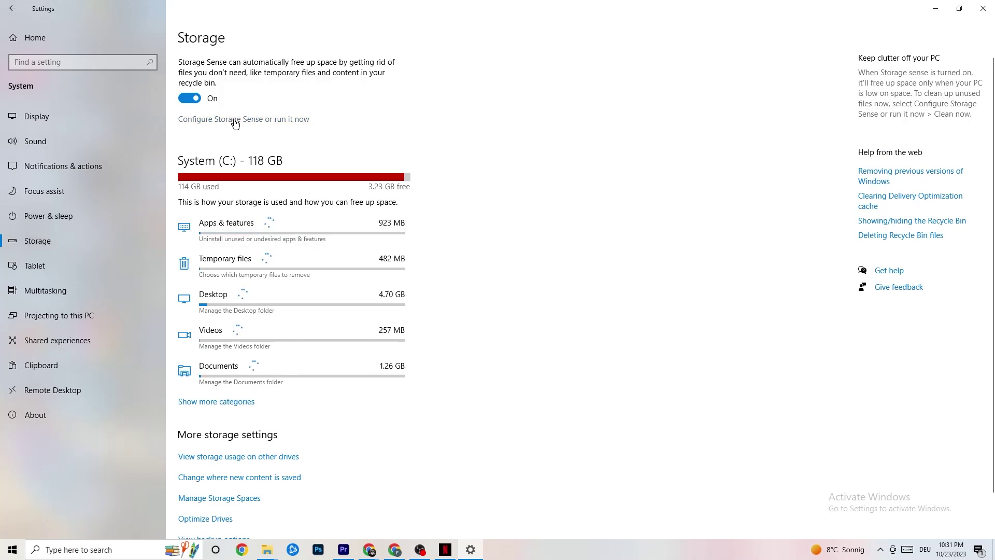
pyautogui.click(235, 120)
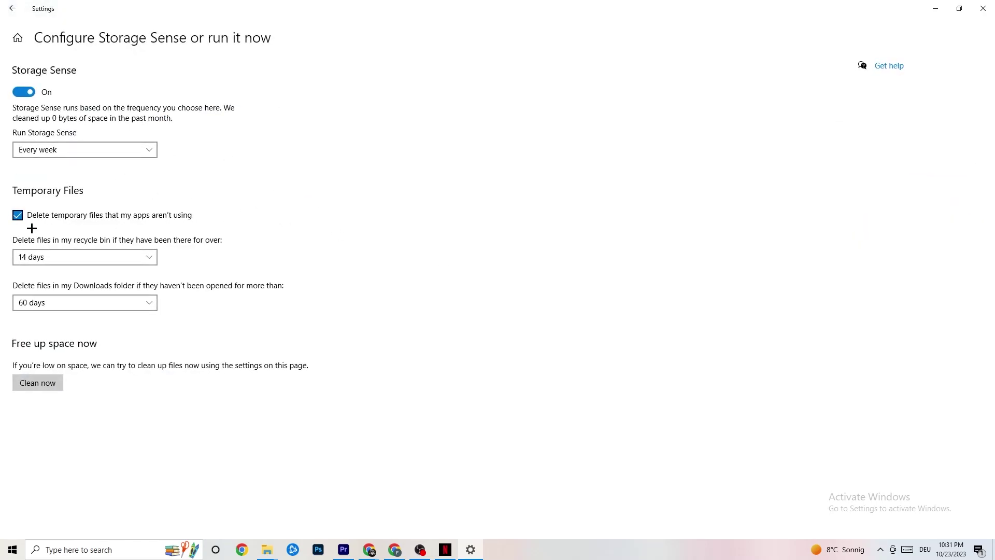
pyautogui.click(126, 152)
pyautogui.click(242, 140)
pyautogui.click(9, 3)
# In Gaming settings, leave Captures background recording Off and confirm Game Mode is on.
pyautogui.click(9, 3)
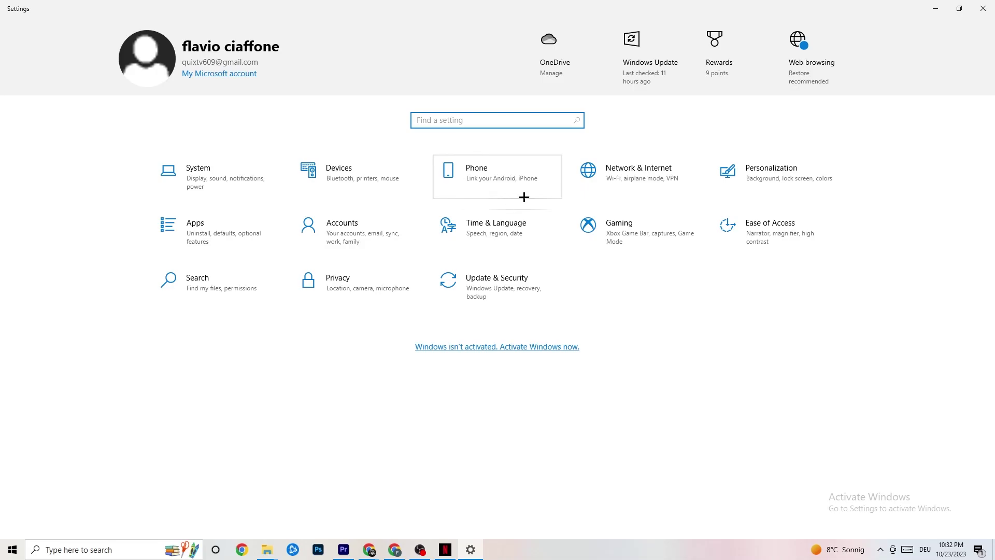
pyautogui.click(663, 236)
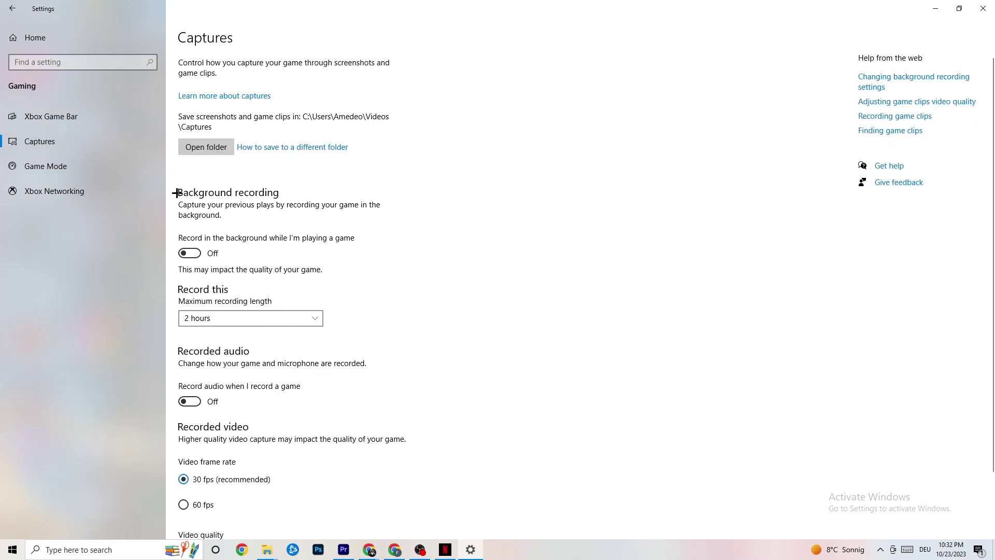
pyautogui.click(190, 253)
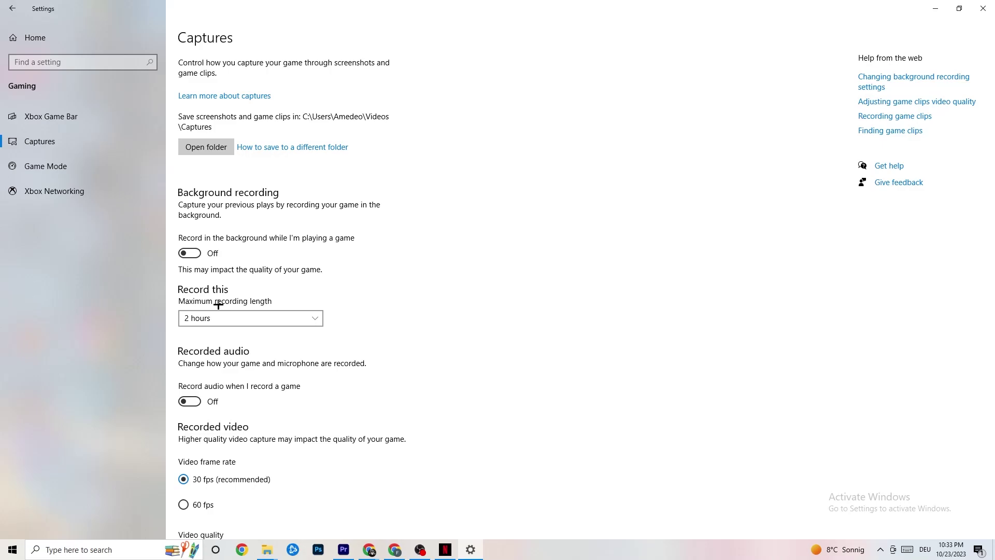
pyautogui.click(89, 167)
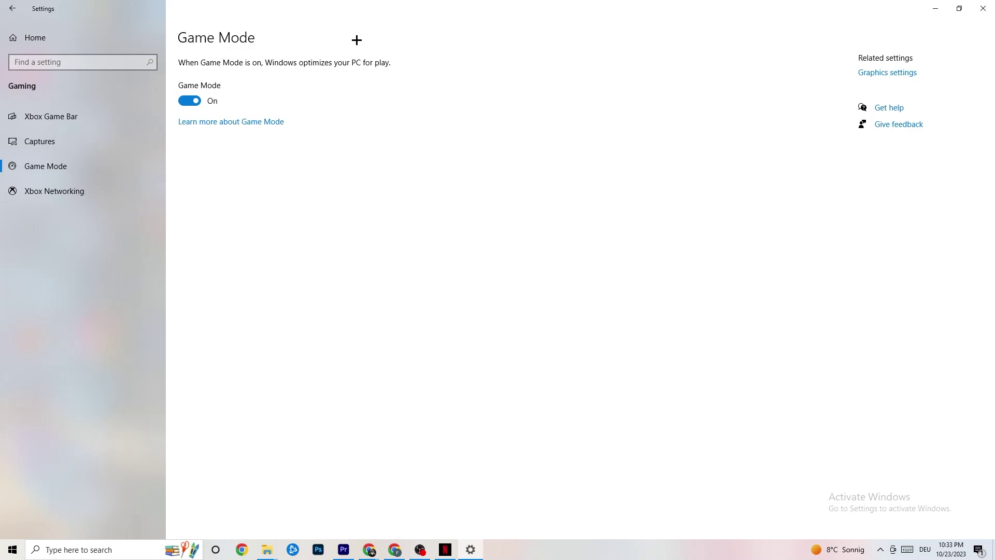
# Check Update & Security's Troubleshoot page, then Windows Update reporting the PC is up to date.
pyautogui.click(12, 8)
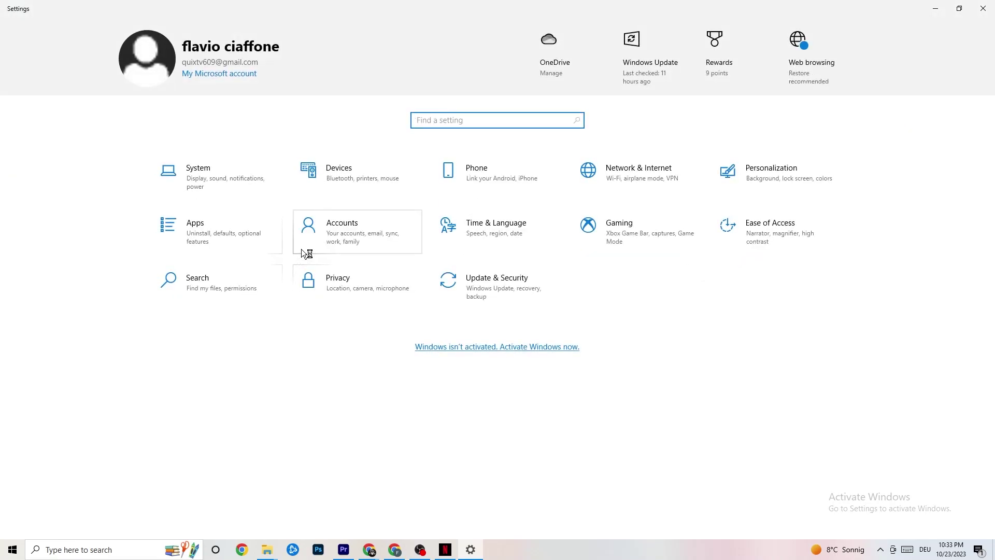
pyautogui.click(522, 300)
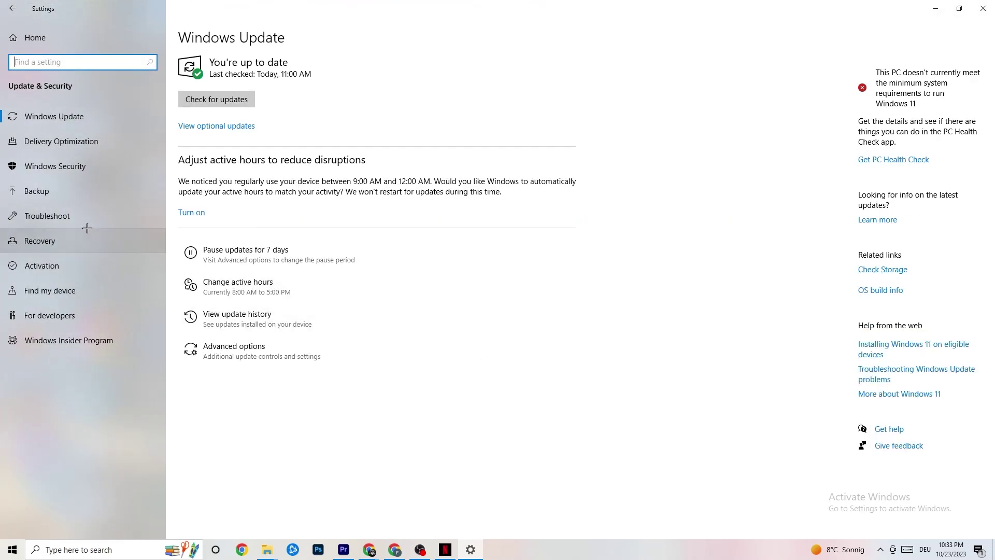
pyautogui.click(47, 216)
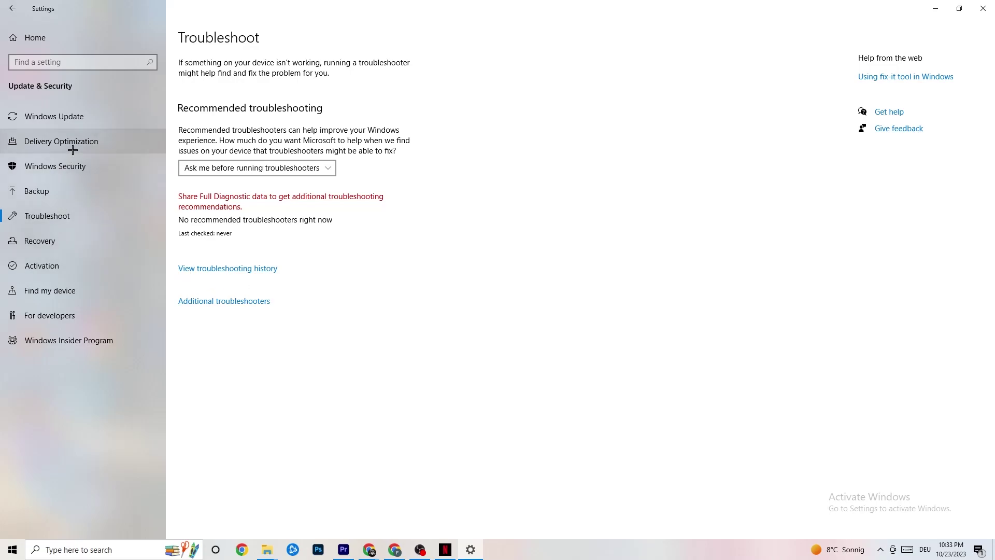
pyautogui.click(79, 119)
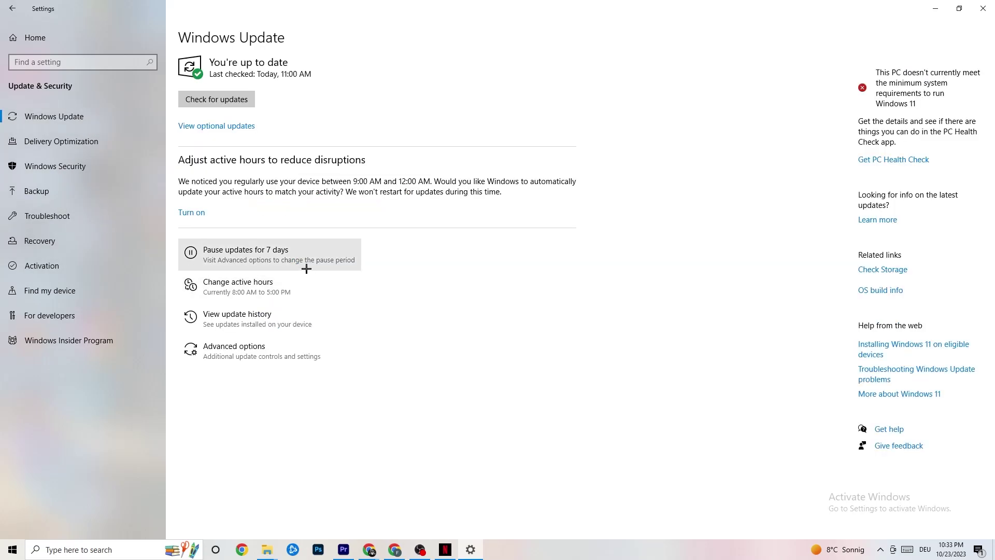